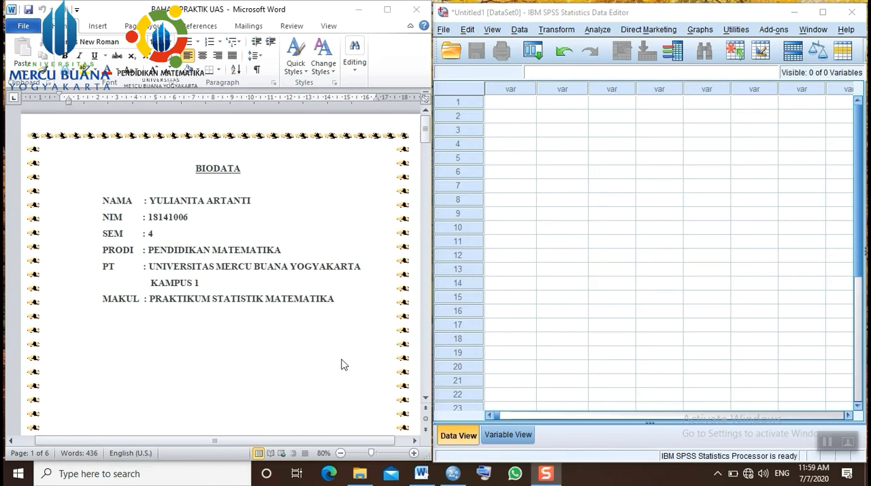
- Read through the document's Paired Sample T-Test concepts and the guitar sales case with its Sebelum and Sesudah data table
scroll(297, 368, down, 6)
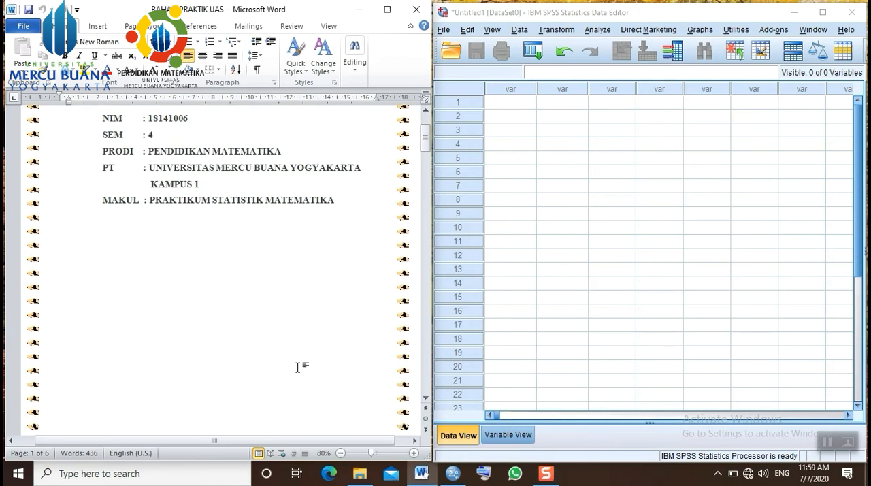
scroll(298, 367, down, 8)
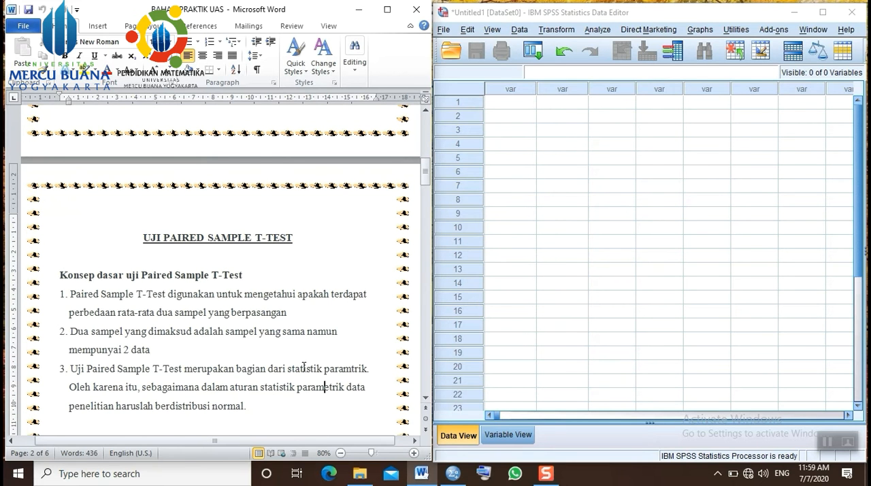
scroll(302, 366, down, 1)
scroll(302, 367, down, 1)
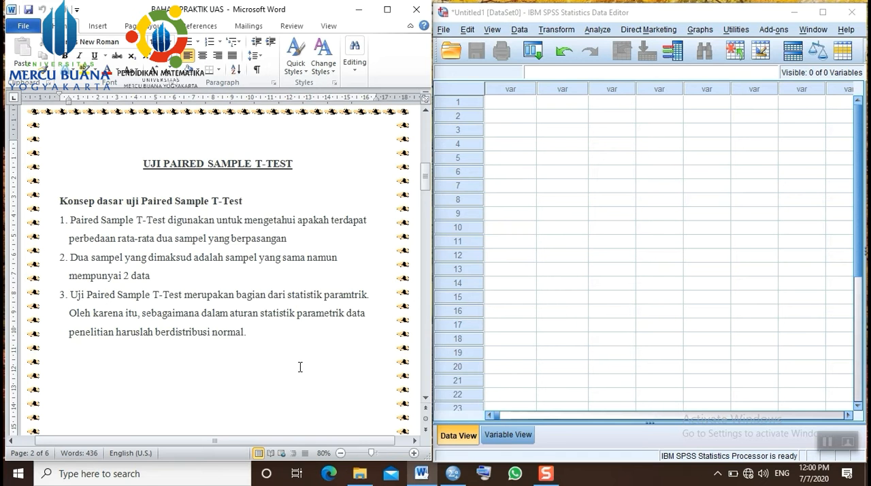
scroll(296, 367, down, 10)
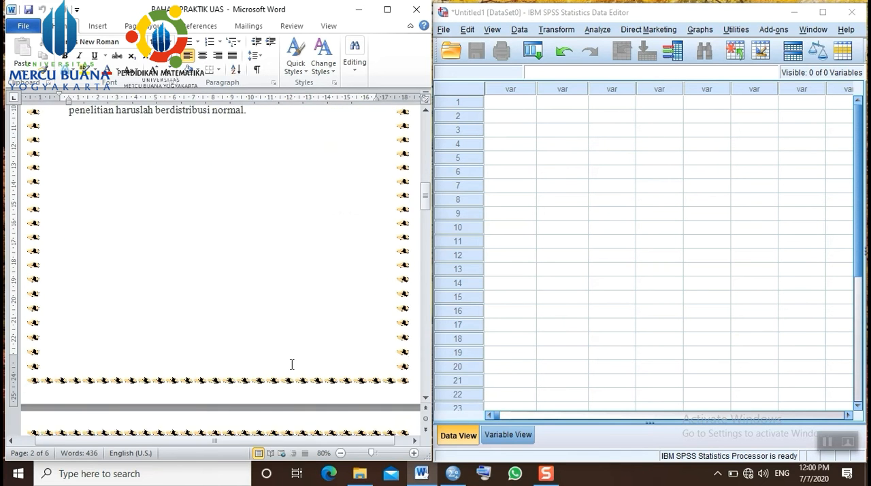
scroll(292, 365, down, 5)
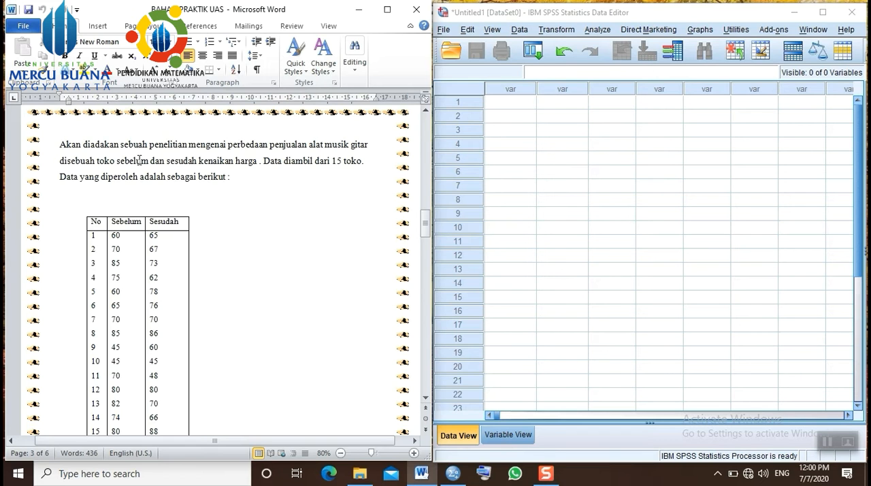
click(256, 168)
scroll(238, 274, down, 1)
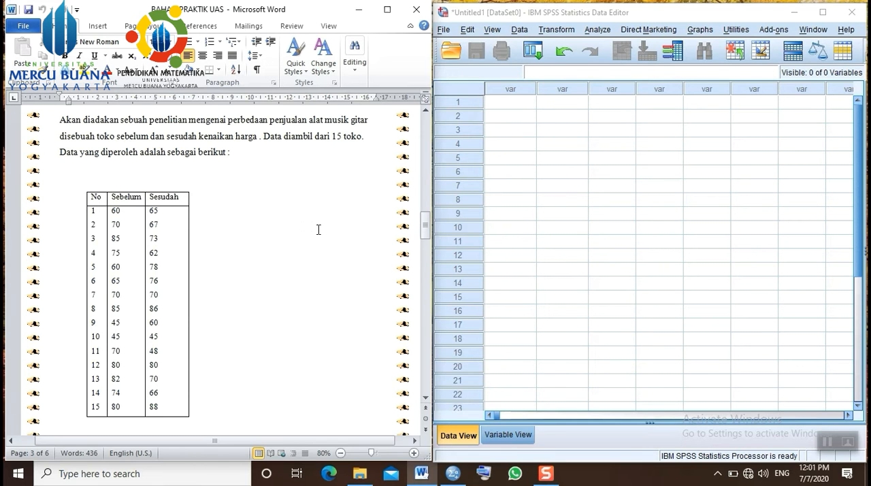
- Define two numeric variables in the SPSS Data Editor named Sebelum and sesudah, each with 0 decimals
click(567, 204)
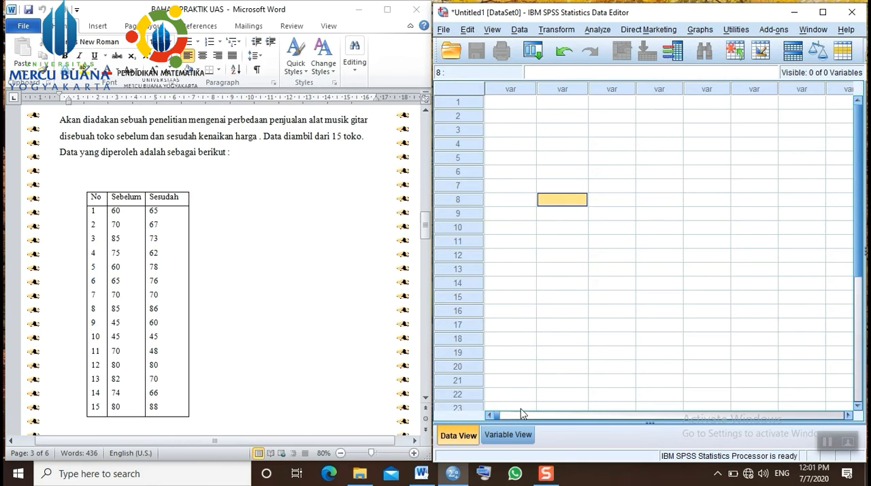
click(510, 435)
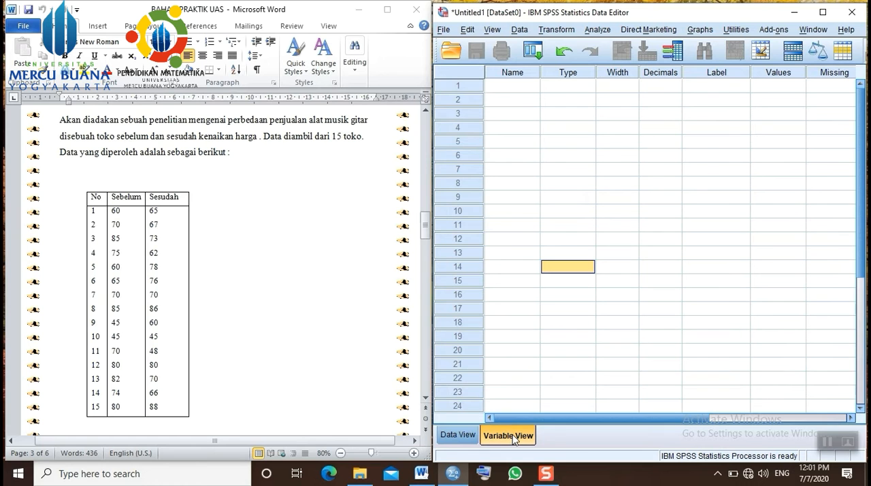
click(528, 88)
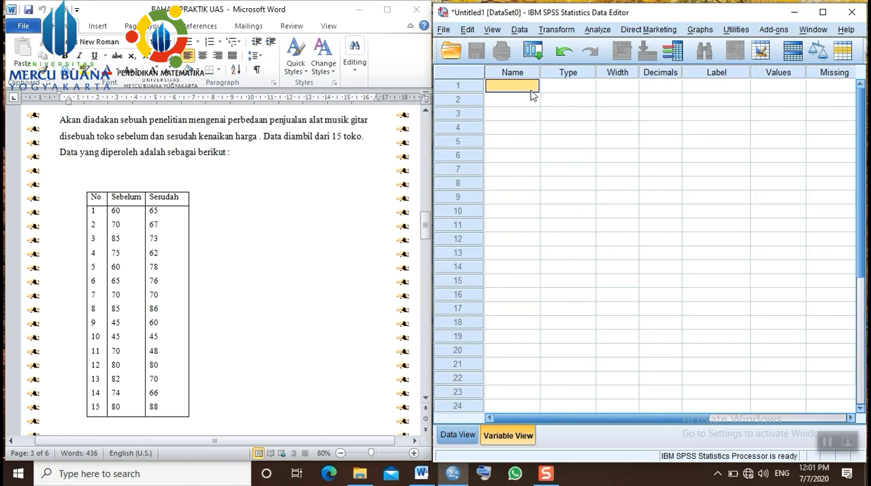
text(Sebelum)
click(531, 100)
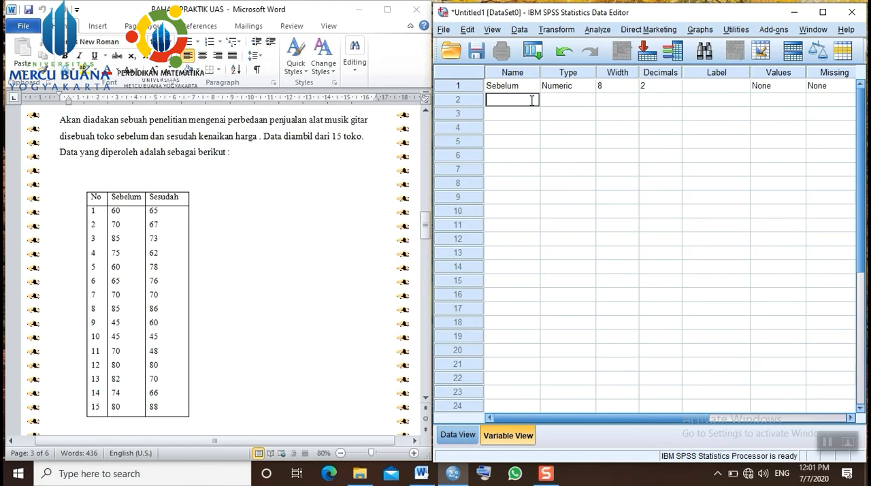
text(sesudah)
double_click(679, 89)
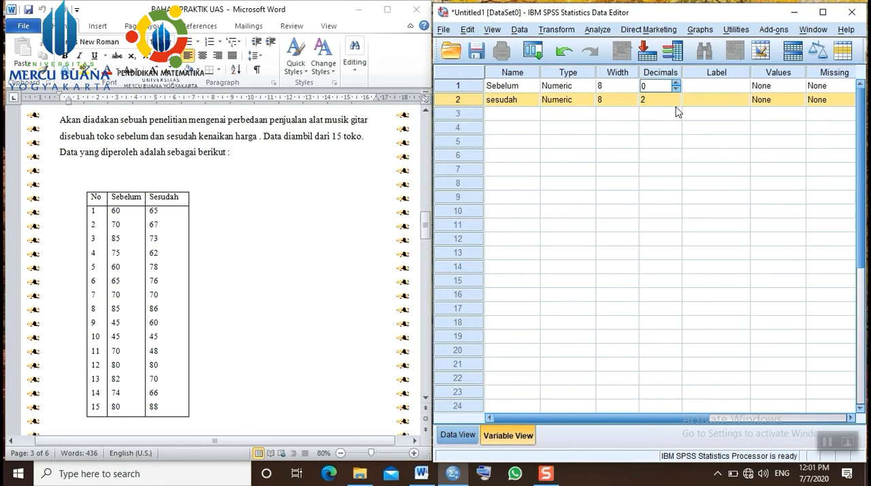
double_click(676, 102)
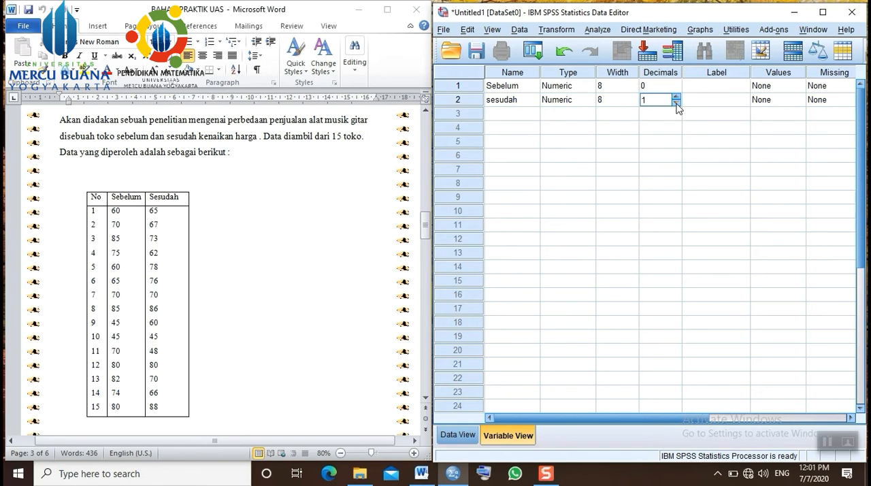
- Label the first variable "Sebelum kenaikan" and the second variable "Sesudah kenaikan"
click(723, 90)
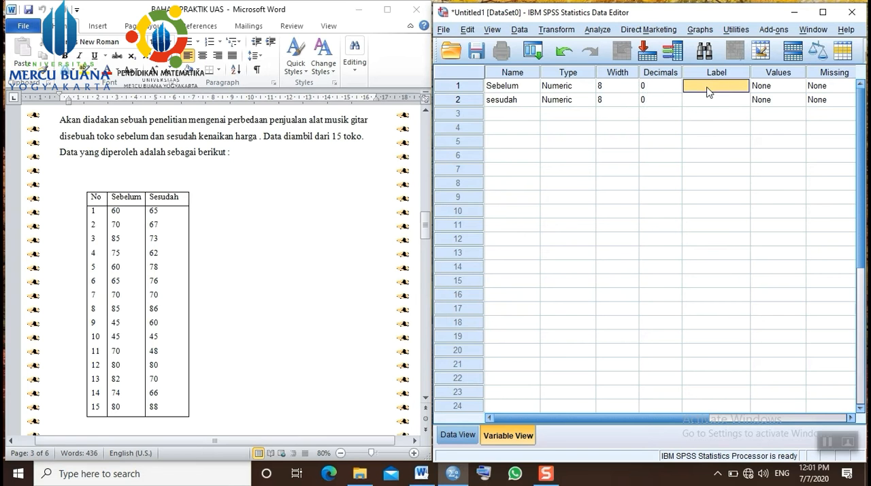
text(Sebelum kenaikan)
click(709, 100)
click(710, 99)
text(Sesuda)
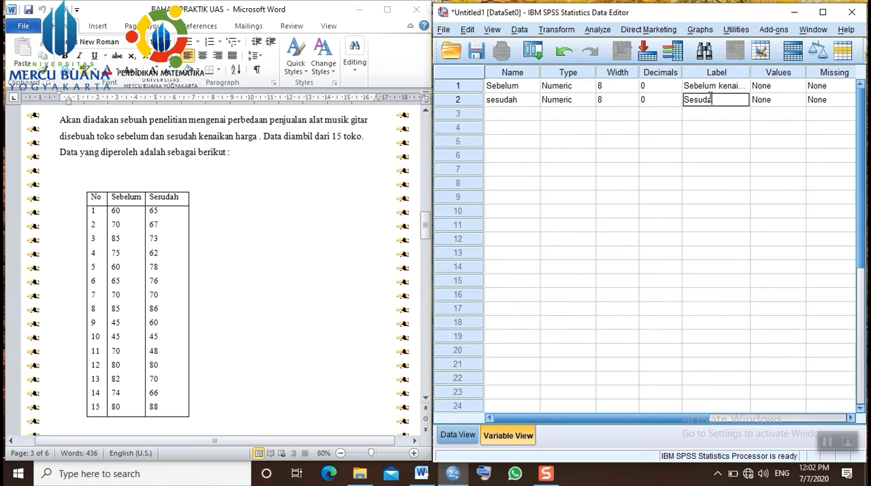
text(h kenaikan)
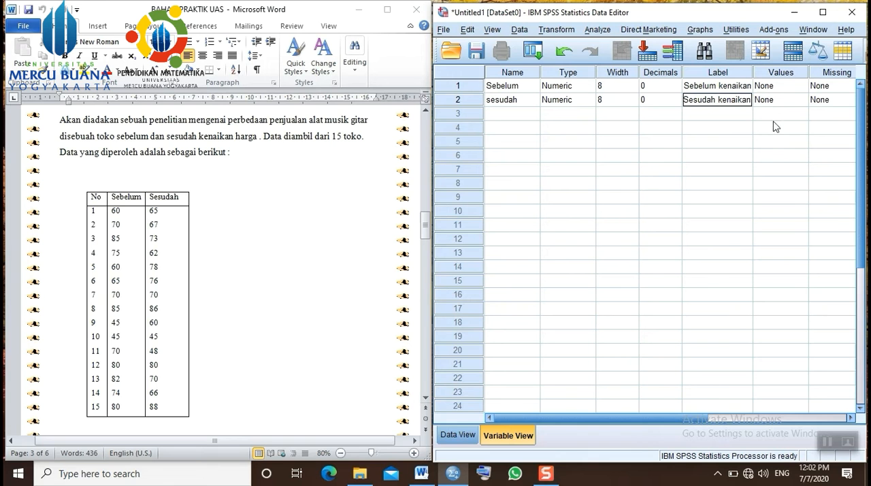
- Copy the 15 Sebelum values from the Word table into the Sebelum column of the SPSS data sheet, starting at row 1
click(457, 433)
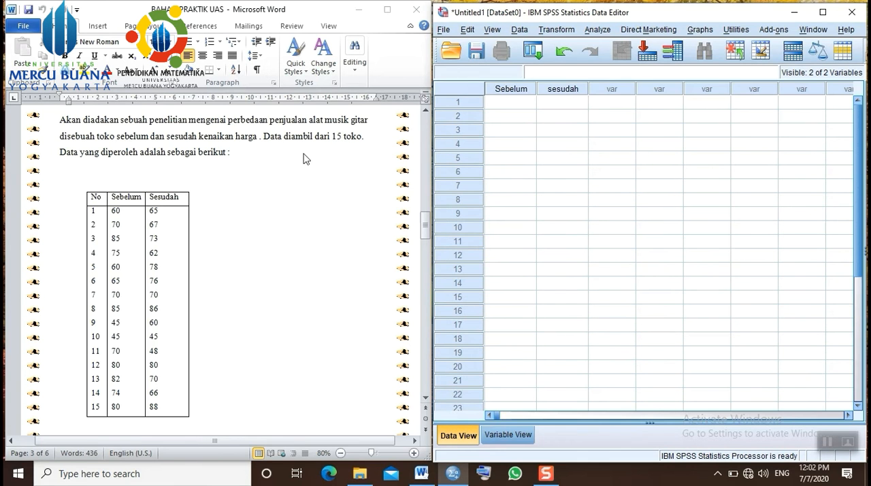
click(303, 158)
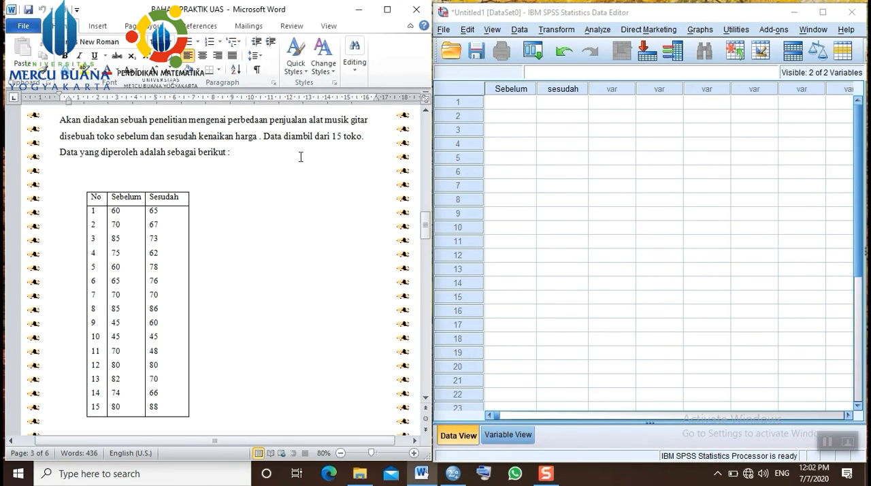
click(110, 211)
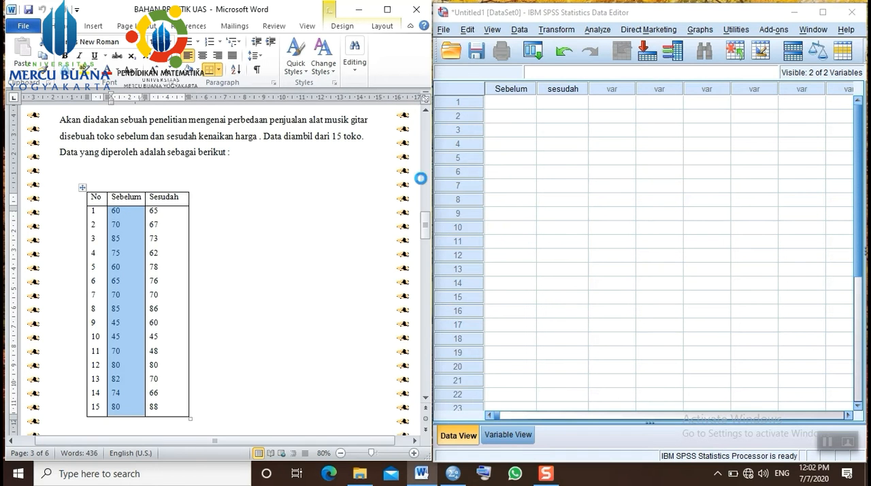
key(ctrl+c)
click(513, 107)
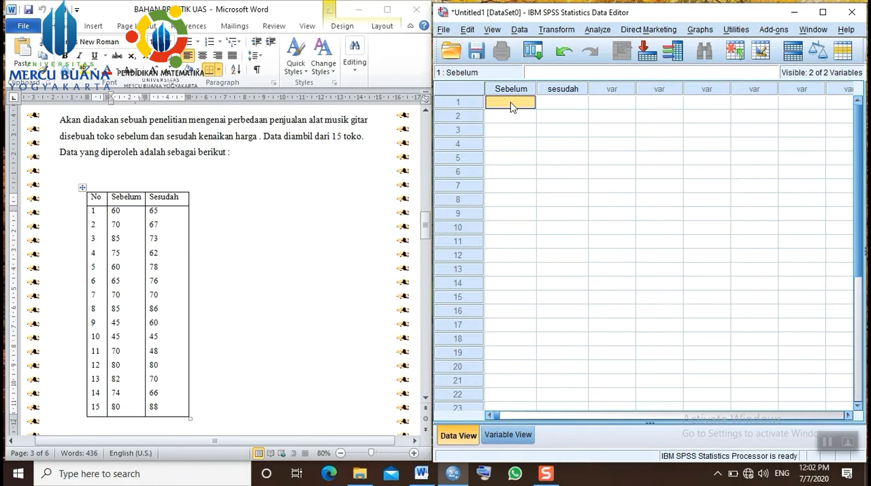
key(ctrl+v)
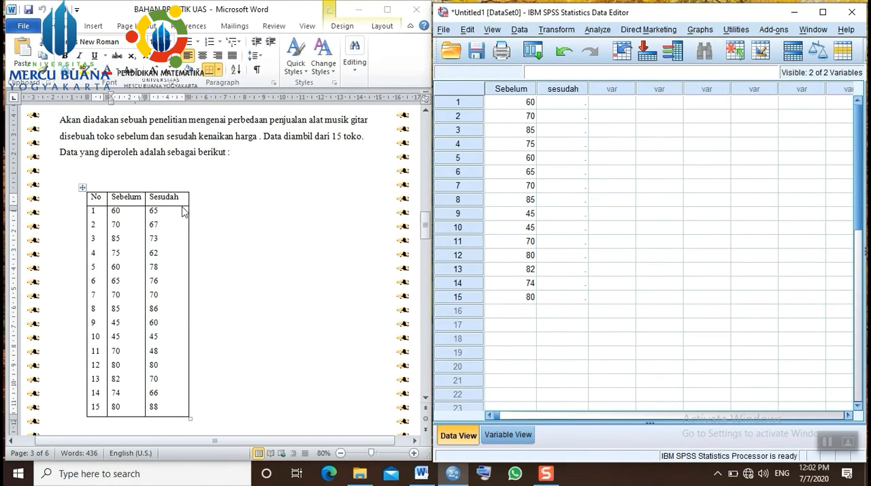
- Copy the 15 Sesudah values from the Word table into the sesudah column of the SPSS data sheet, starting at row 1
key(alt+Tab)
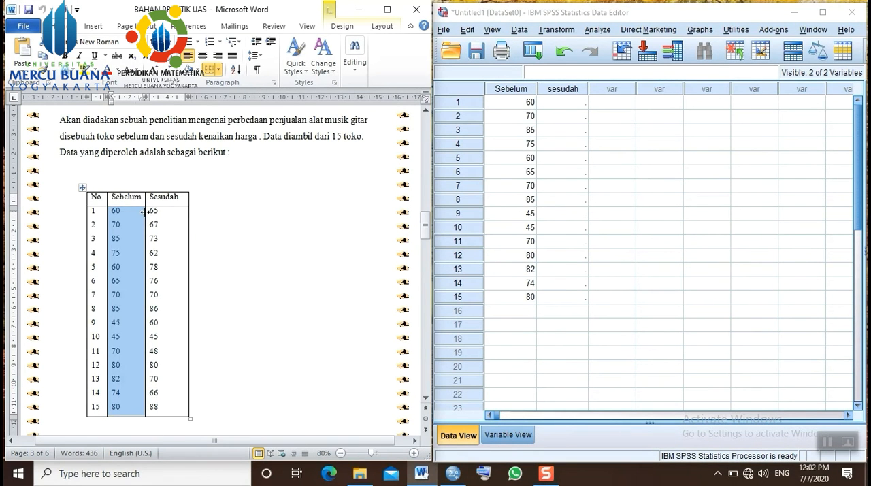
click(145, 213)
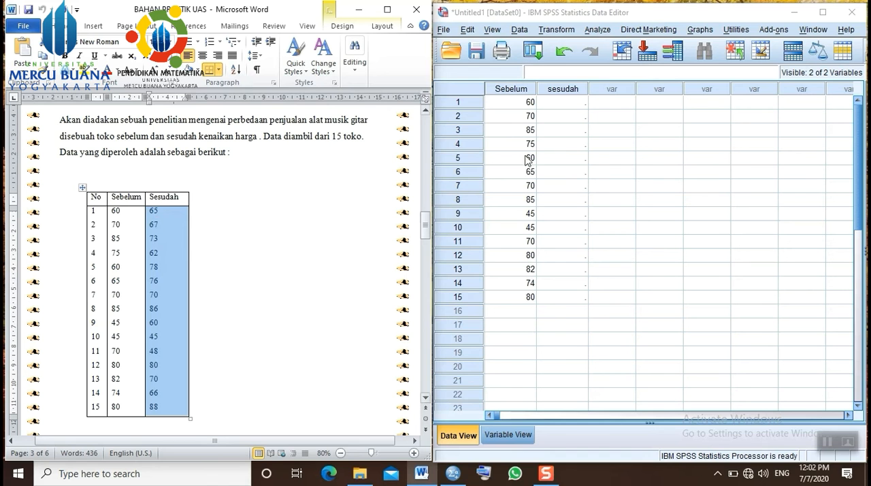
click(574, 102)
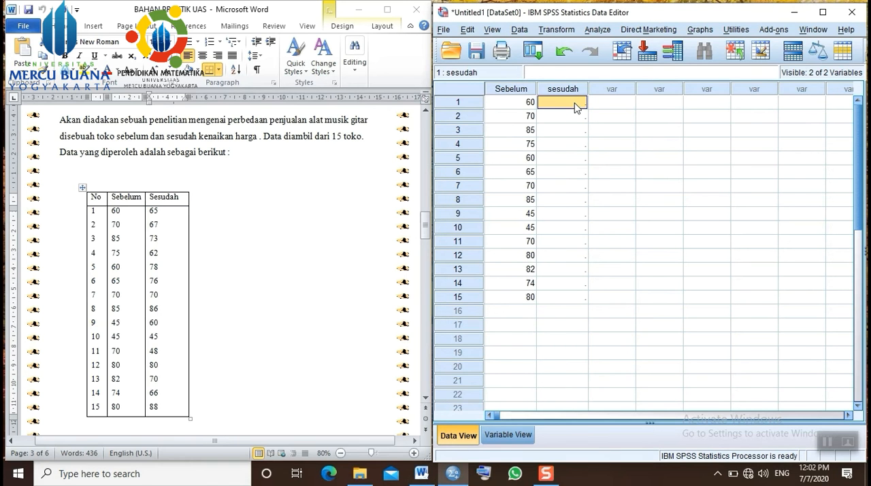
key(ctrl+v)
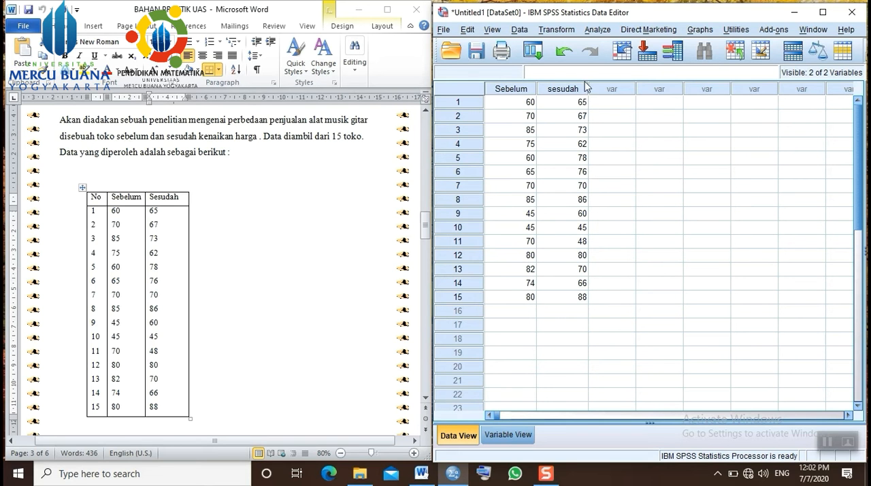
- Run a Paired-Samples T Test with Sebelum kenaikan as Variable1 and Sesudah kenaikan as Variable2 of pair 1
click(597, 30)
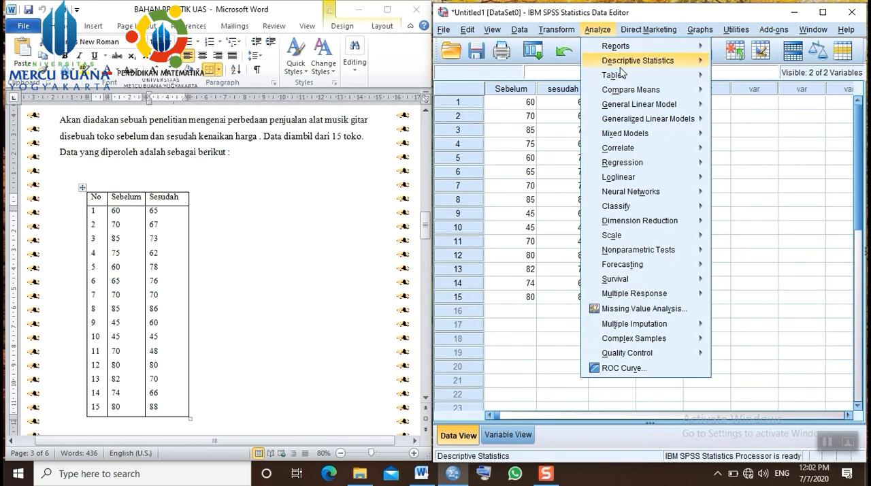
mouse_move(640, 96)
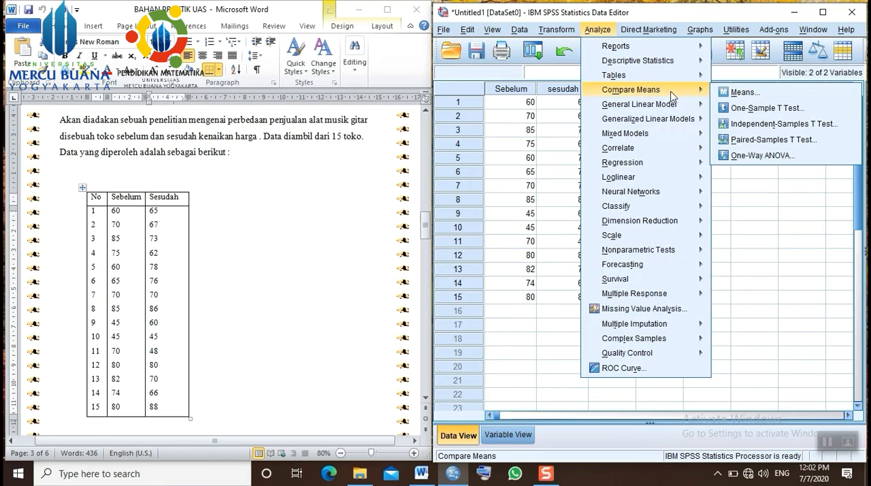
click(754, 141)
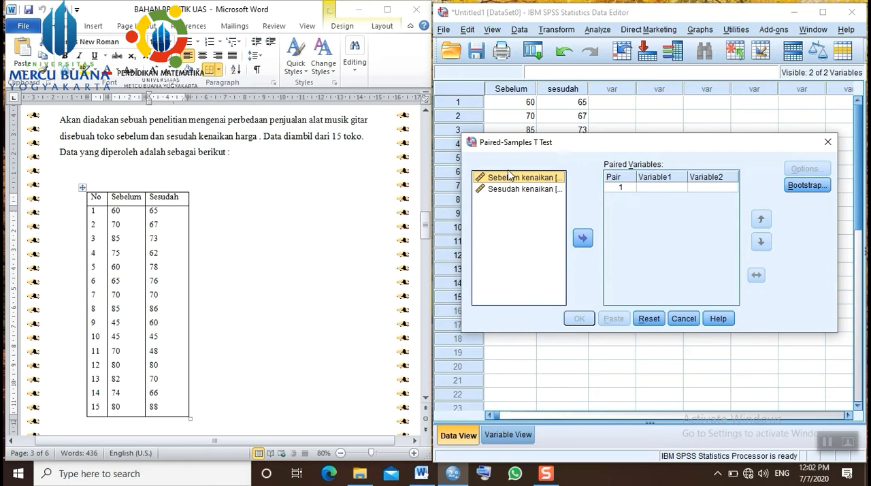
click(584, 240)
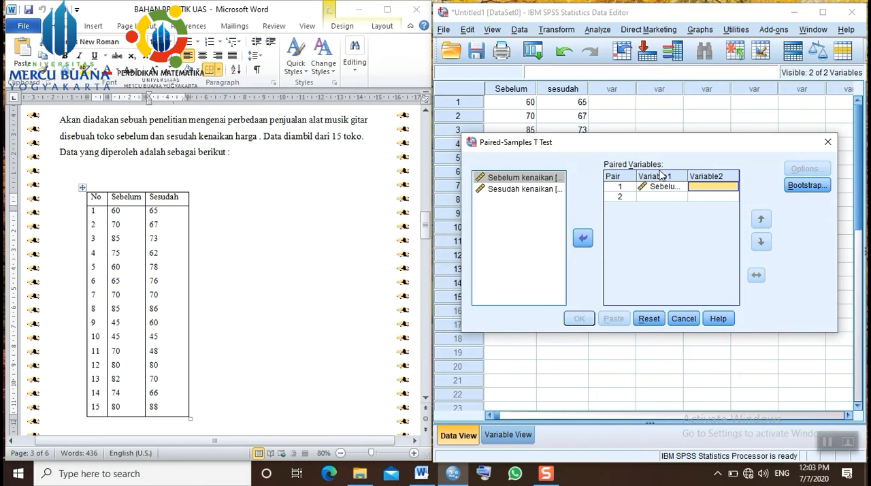
click(520, 190)
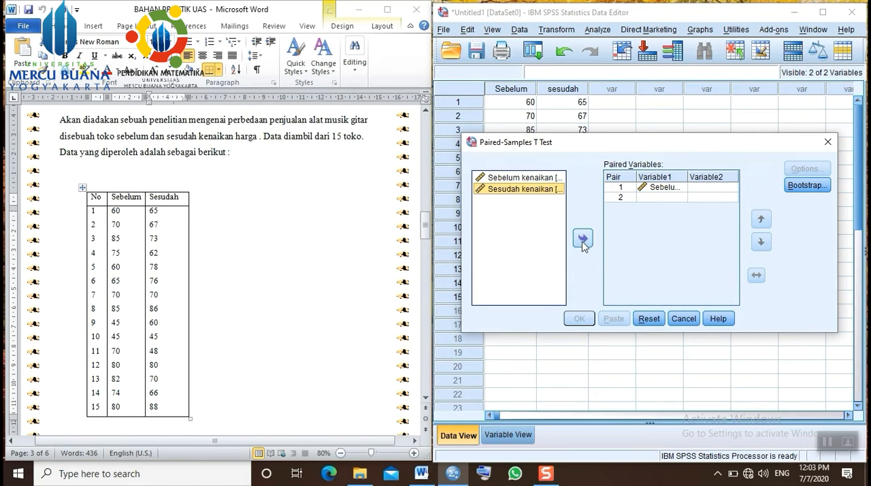
click(583, 241)
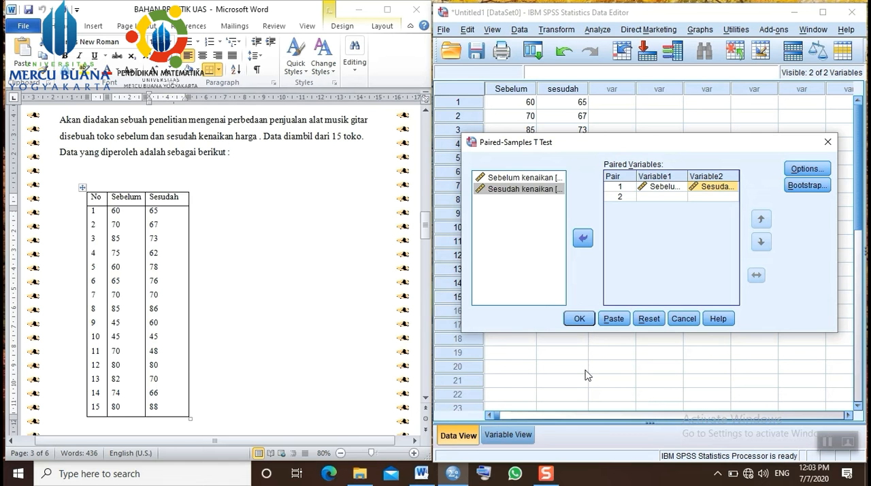
click(582, 319)
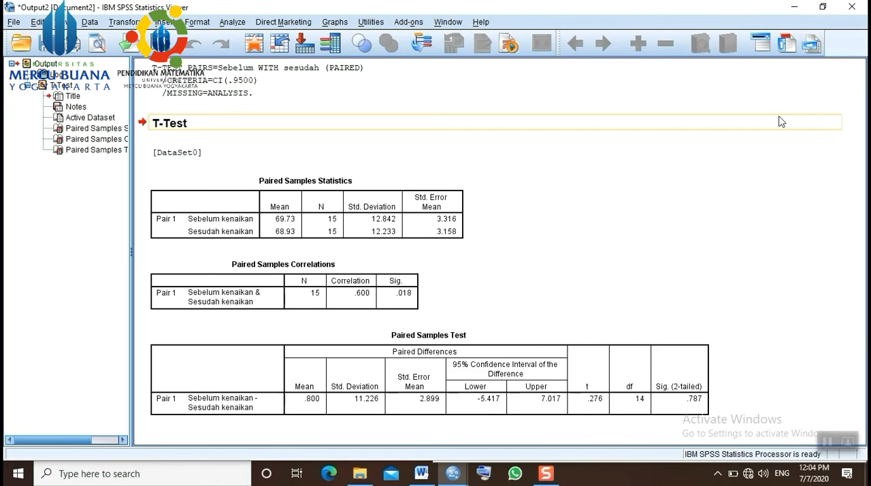
- Arrange the SPSS output window beside the Word document and bring the document's "Output pertama" section into view
click(832, 6)
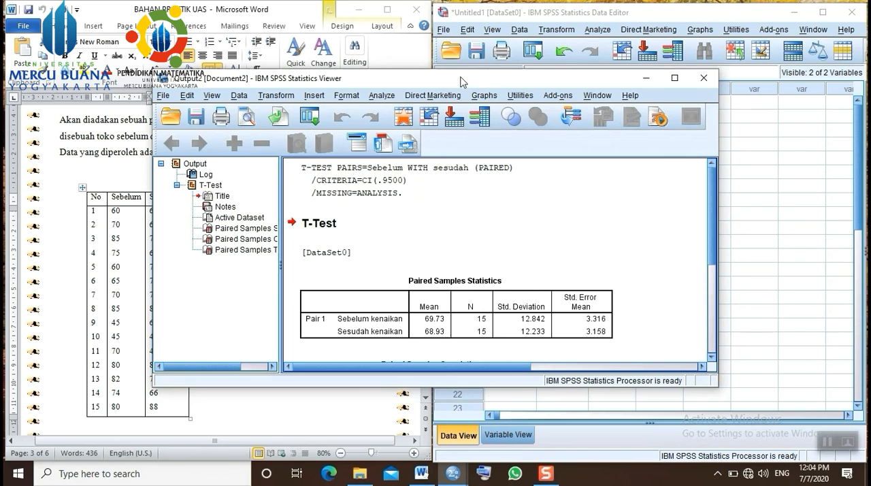
drag(469, 78, 631, 13)
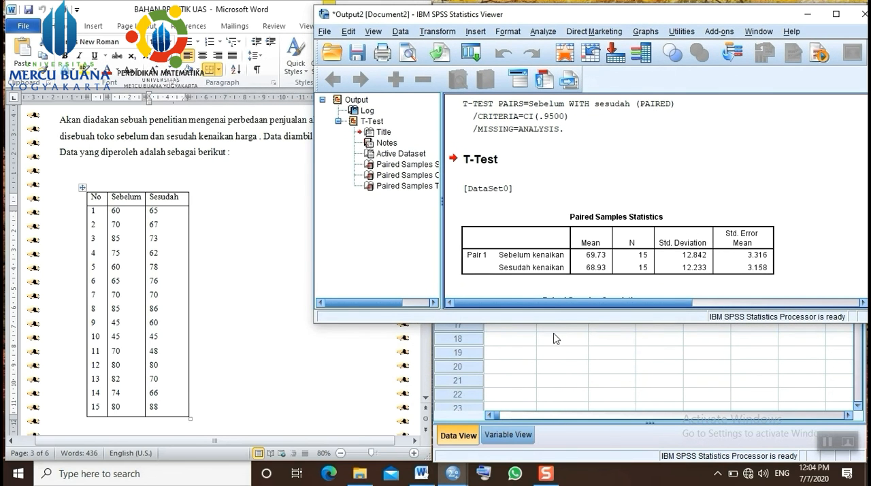
drag(557, 325, 558, 463)
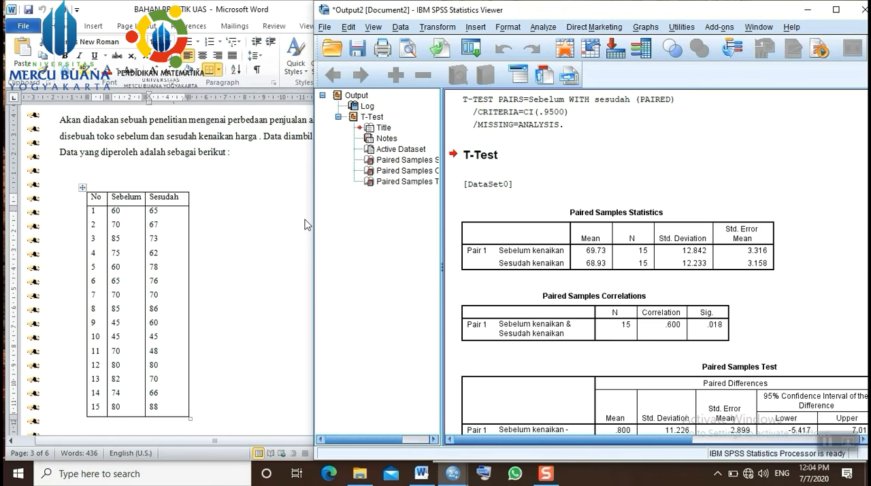
drag(313, 221, 433, 227)
scroll(272, 190, down, 10)
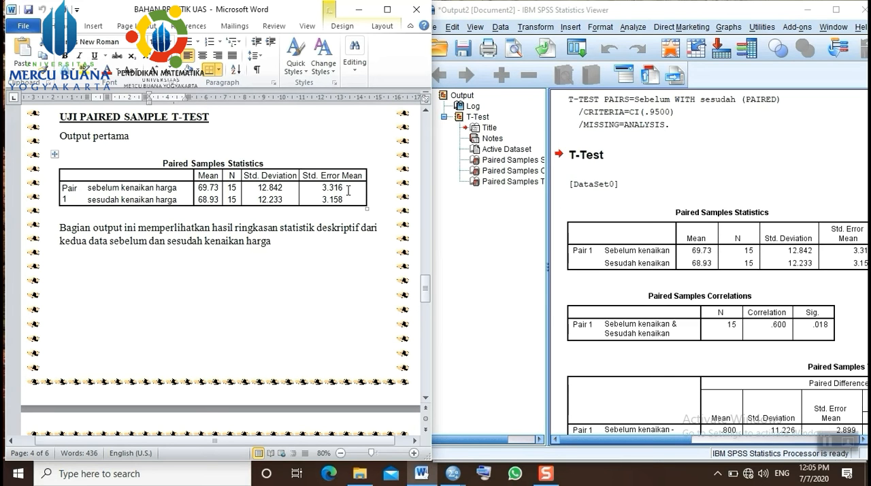
- Read the Word notes on Output pertama, Output kedua and Output ketiga, through the decision rules to the PENGAMBILAN KEPUTUSAN conclusion
scroll(352, 279, down, 7)
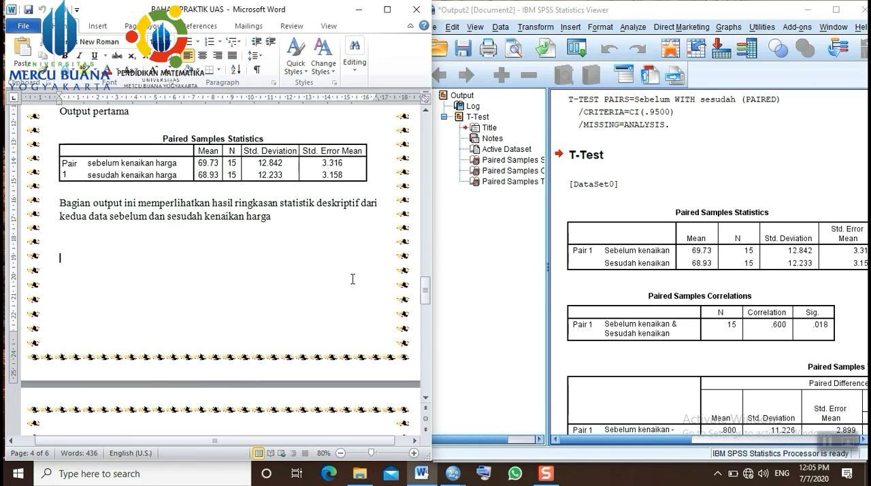
scroll(352, 279, down, 1)
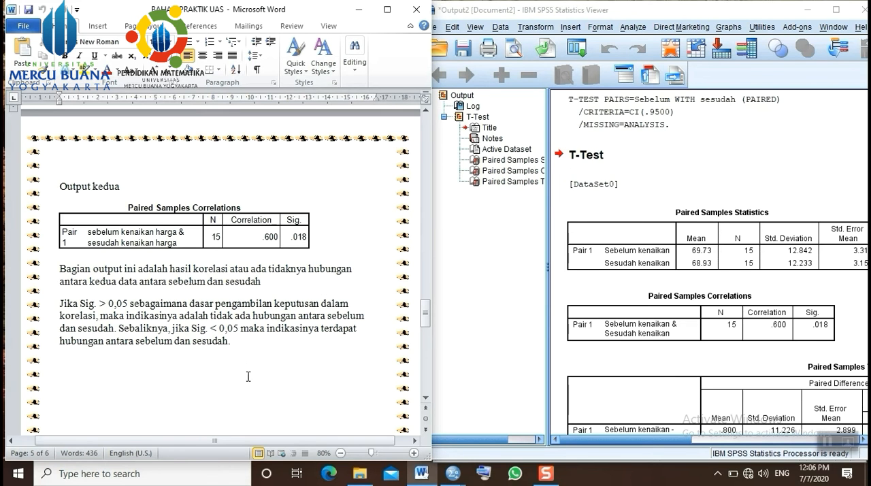
scroll(247, 374, down, 3)
scroll(247, 374, down, 10)
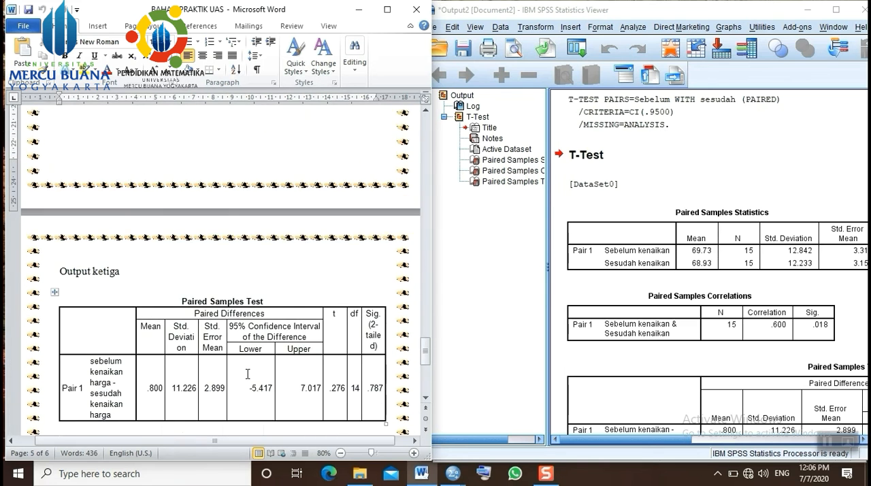
scroll(247, 374, down, 2)
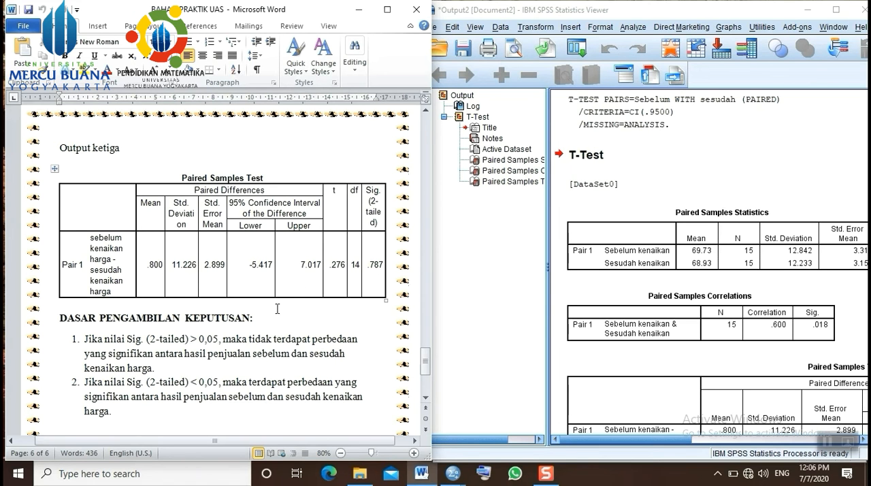
scroll(278, 309, down, 2)
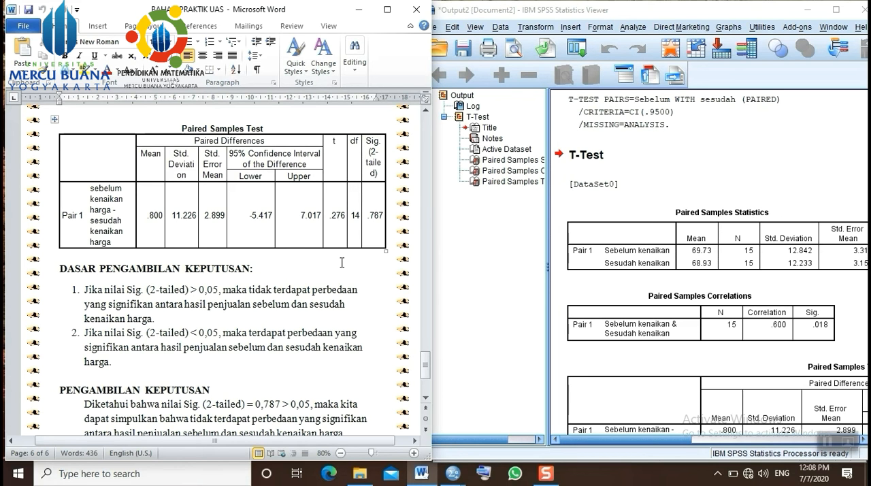
scroll(344, 273, down, 1)
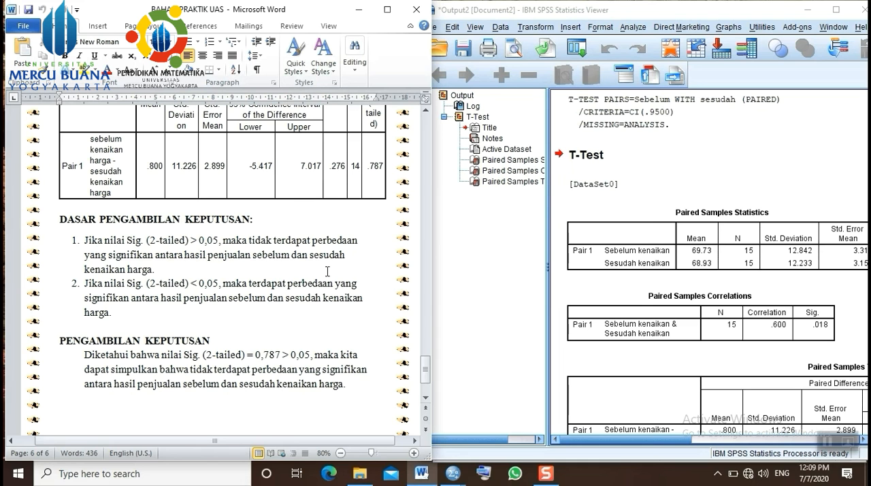
scroll(343, 272, down, 1)
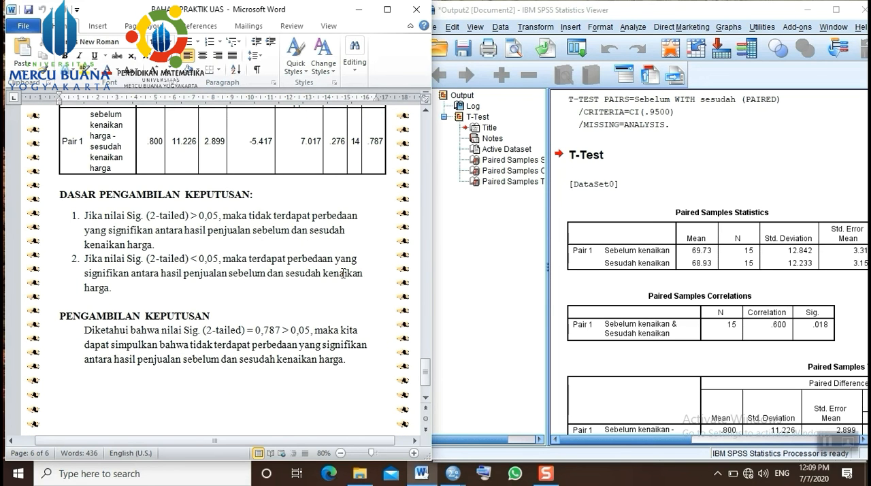
- Review the Word notes back to the Sebelum and Sesudah data table, and return to the PENGAMBILAN KEPUTUSAN conclusion
scroll(343, 272, up, 15)
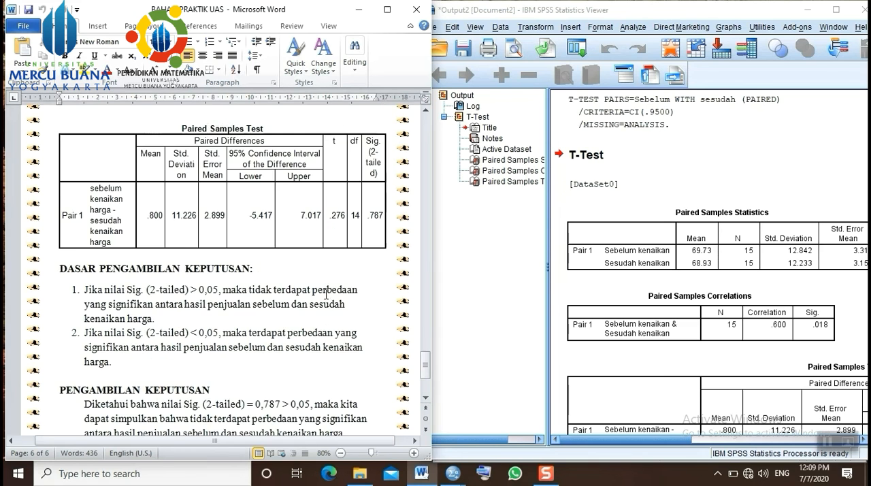
scroll(320, 294, up, 20)
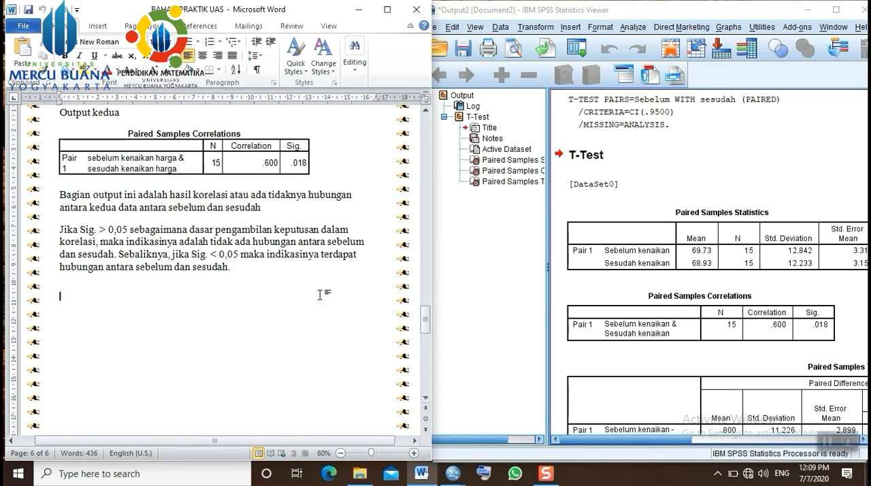
scroll(320, 291, up, 20)
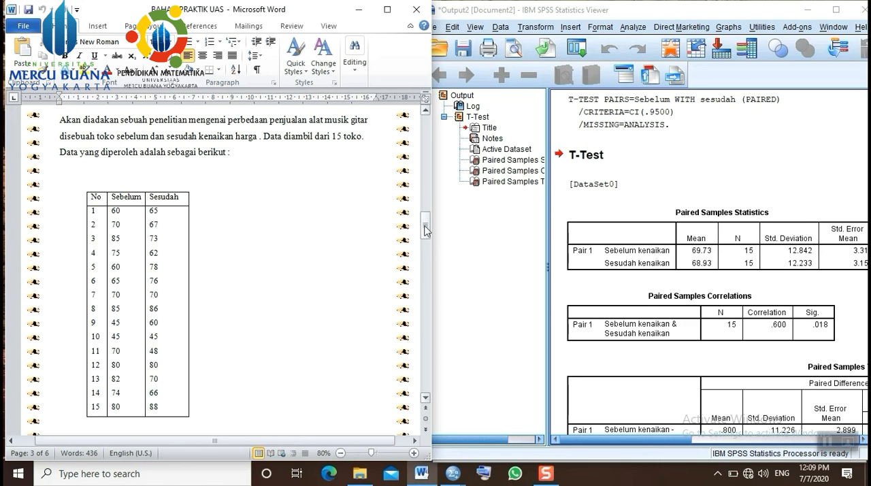
drag(425, 230, 429, 374)
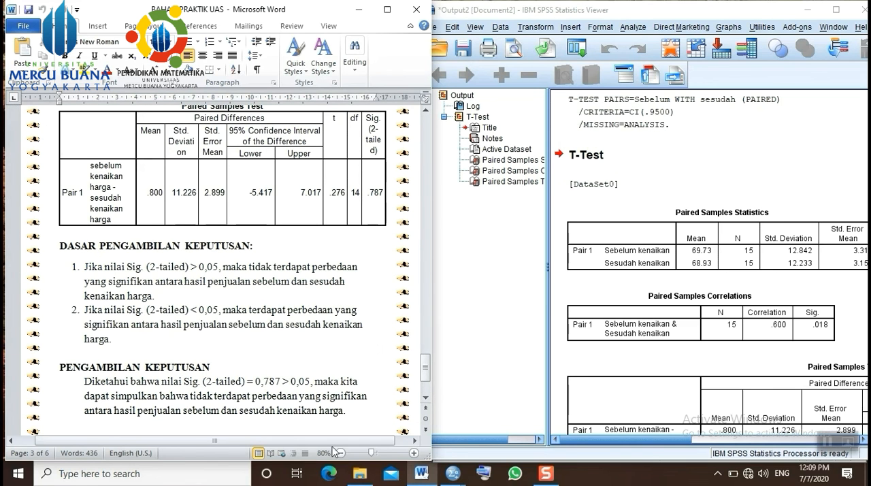